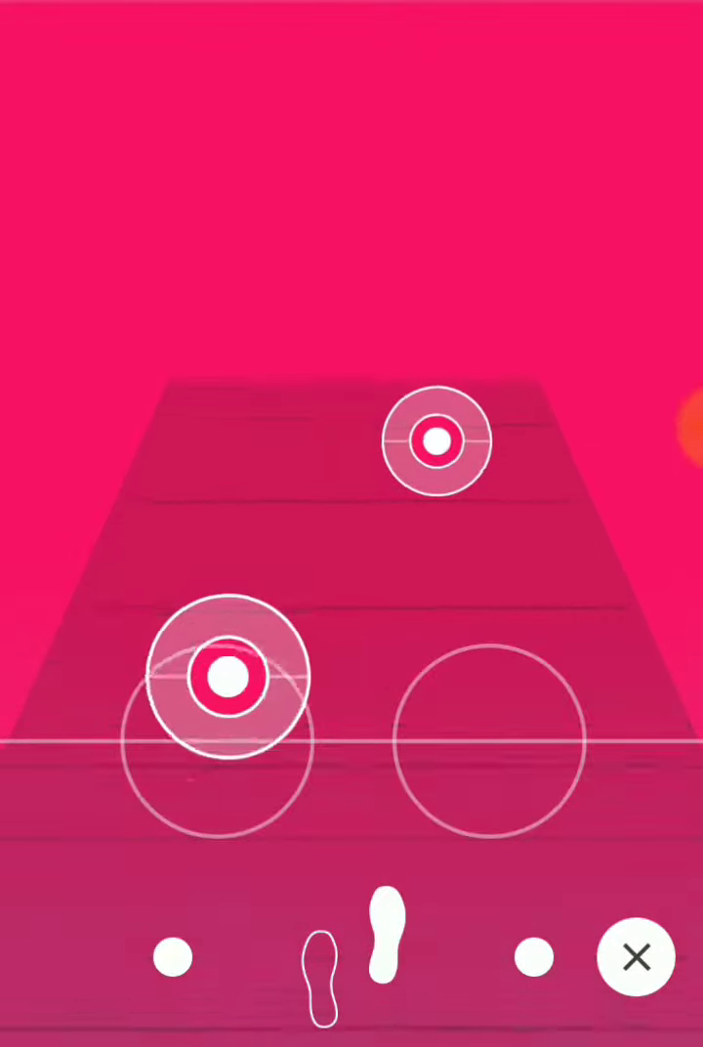
{"action": "left_click", "coordinate": [173, 957]}
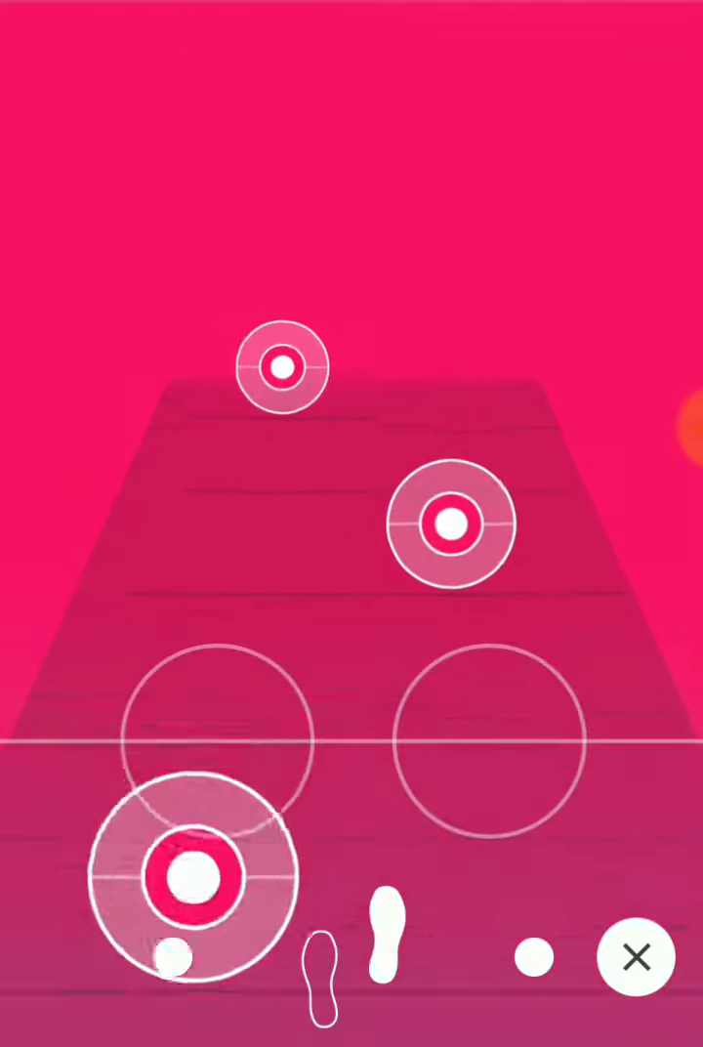
{"action": "left_click", "coordinate": [535, 958]}
{"action": "left_click", "coordinate": [173, 958]}
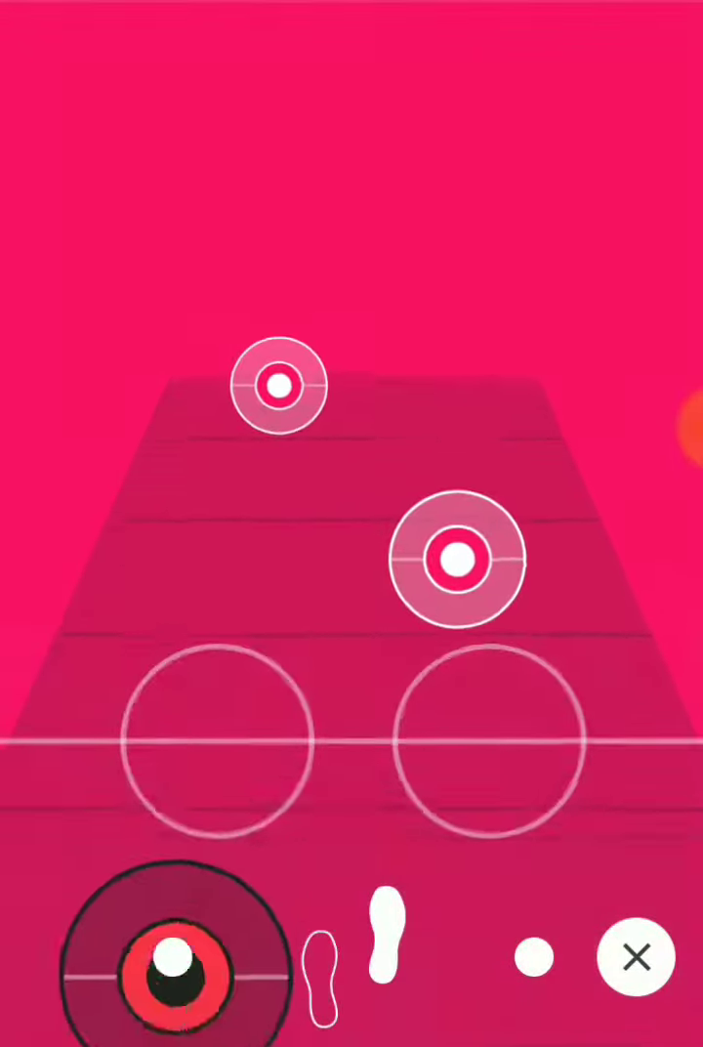